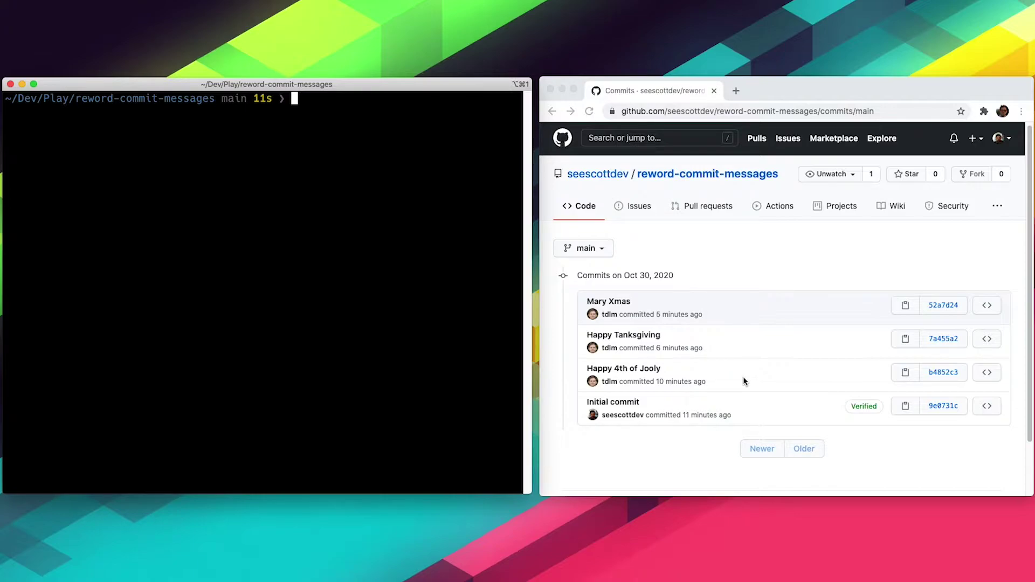
text(g)
text(it rebase -i)
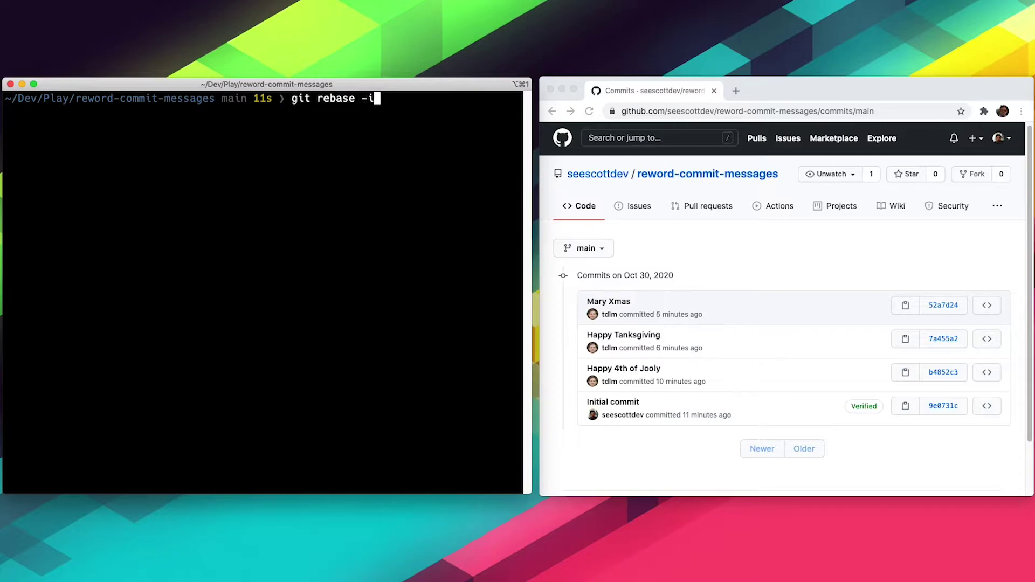
text(HE)
Step: Start an interactive rebase of the last three commits with git rebase -i HEAD~3
key(BackSpace)
key(BackSpace)
text(HEAD)
text(~3)
key(Return)
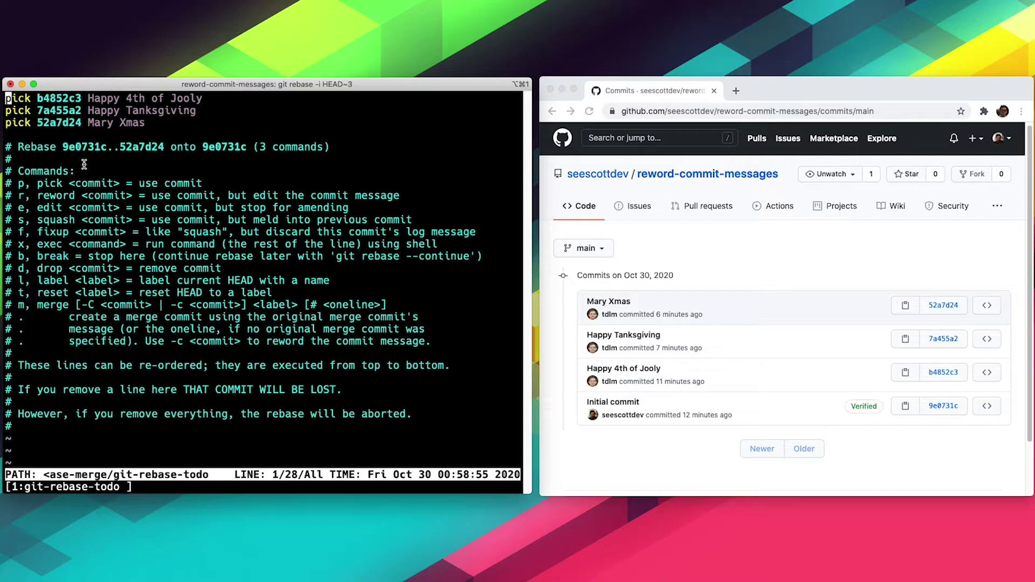
Step: Change the first todo line's action from 'pick' to 'reword'
key(d)
key(w)
key(i)
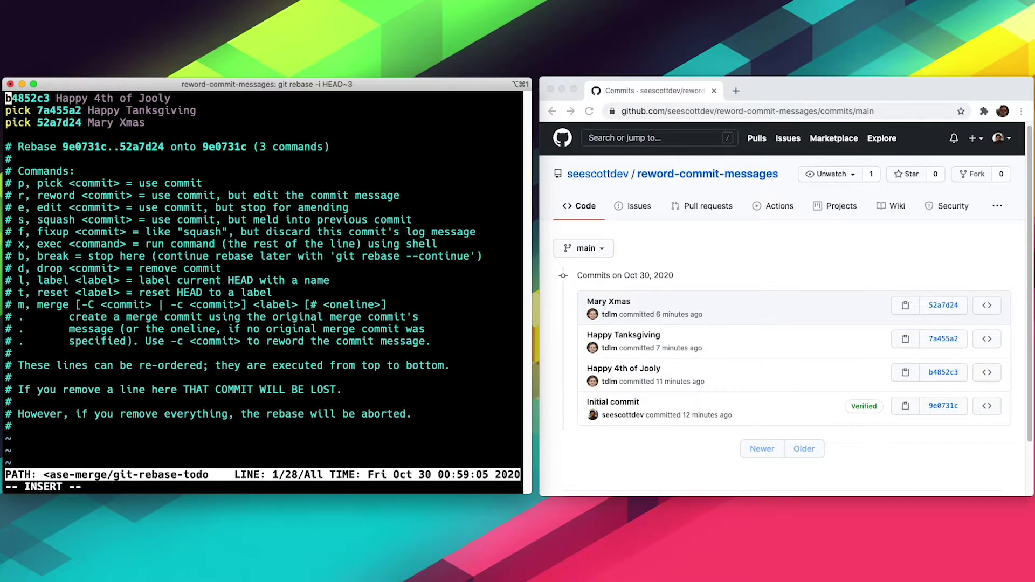
text(re)
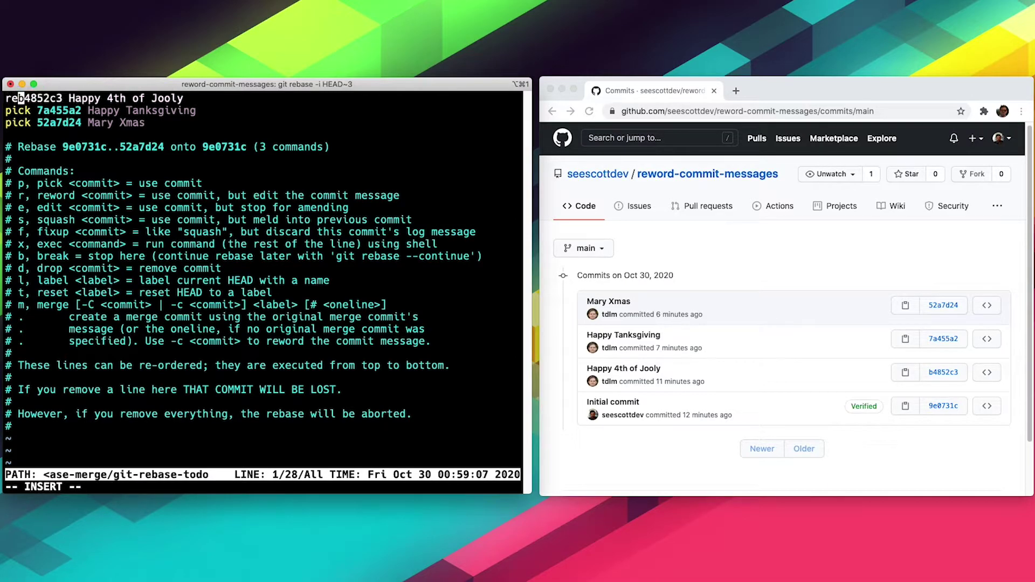
text(word)
key(Escape)
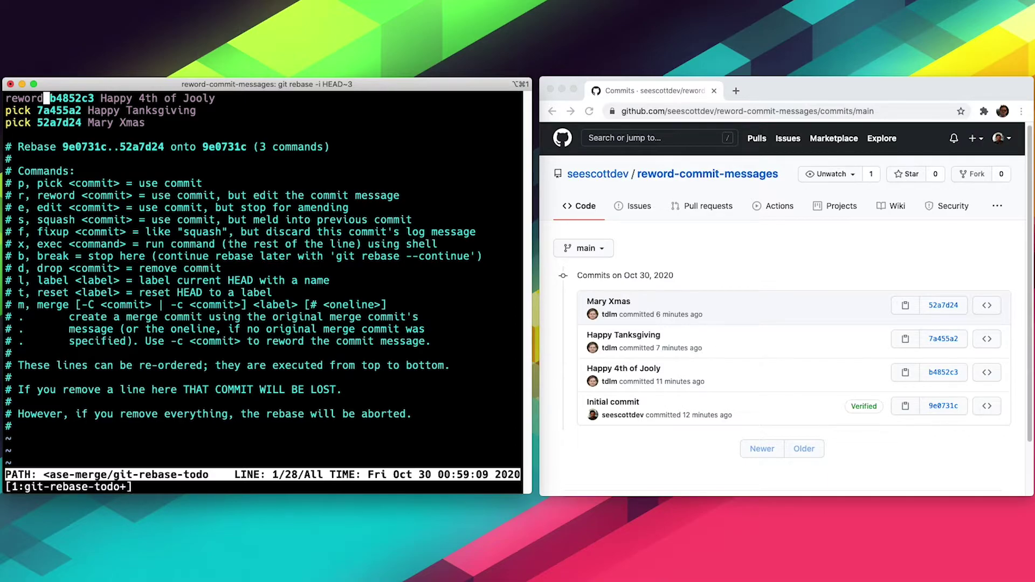
Step: Mark the Happy Tanksgiving line with 'r', leaving Mary Xmas as 'pick'
key(j)
key(h)
key(h)
text(cb)
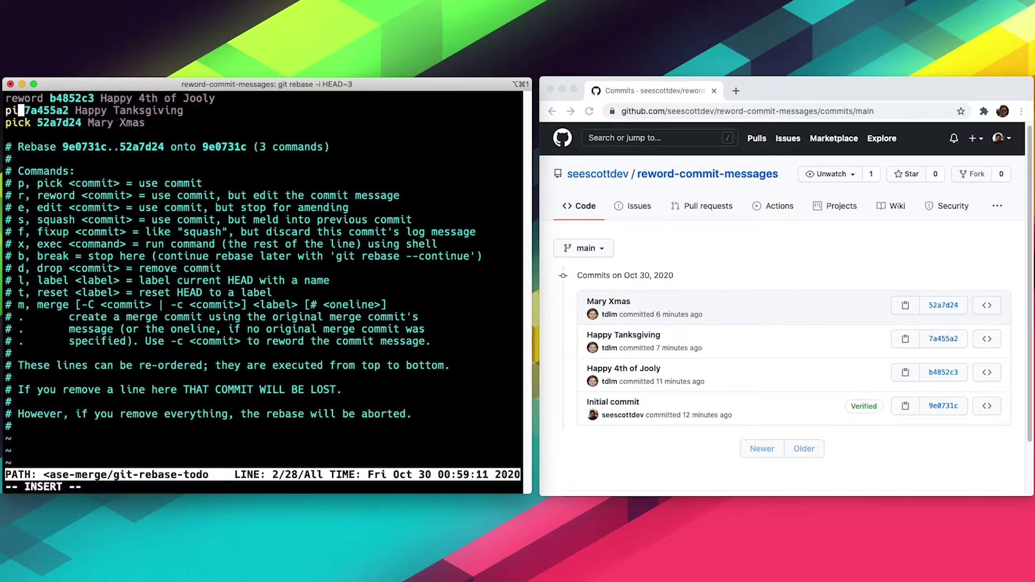
text(reword)
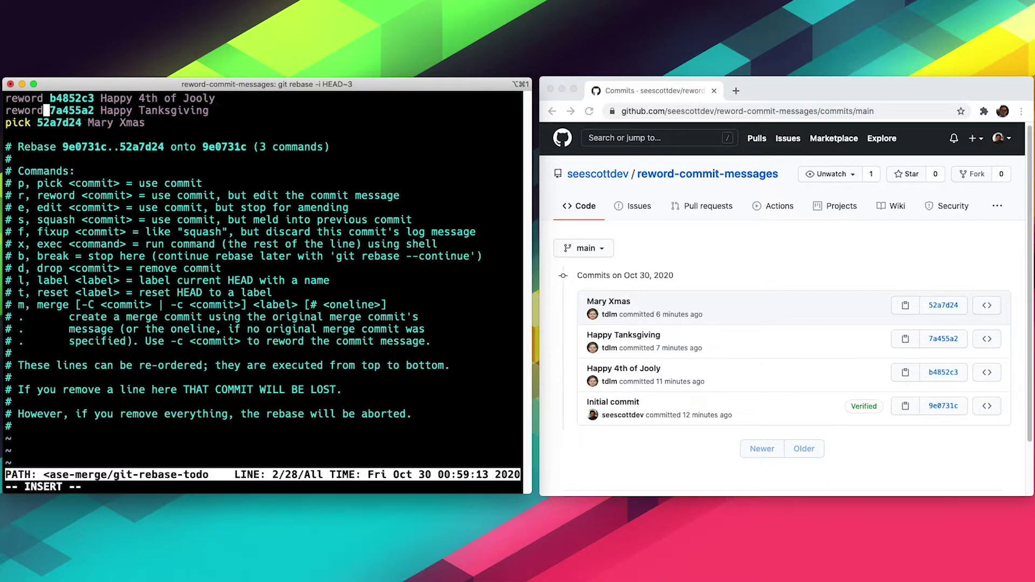
key(BackSpace)
key(BackSpace)
key(BackSpace)
key(BackSpace)
key(BackSpace)
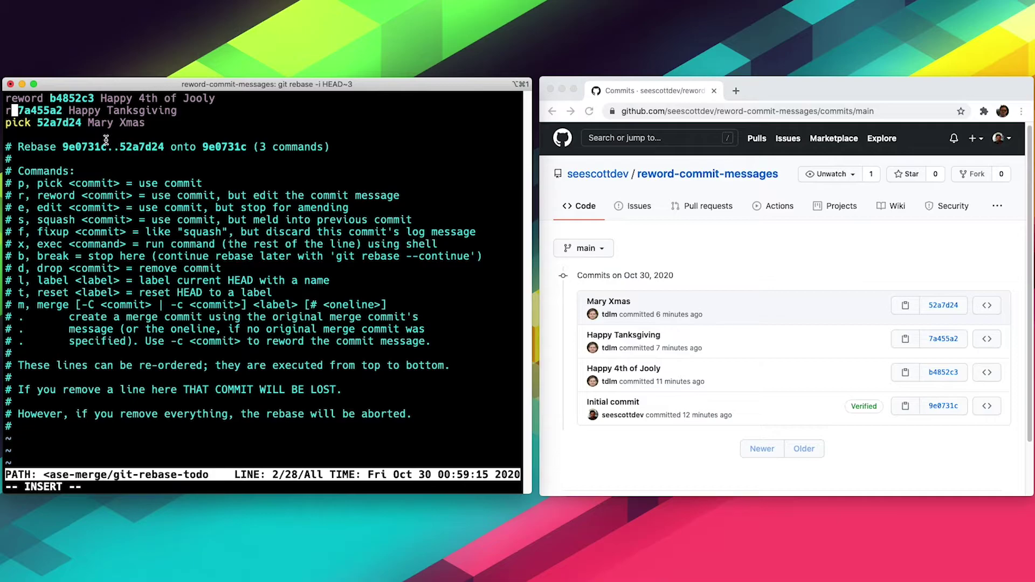
click(46, 122)
key(Escape)
text(:)
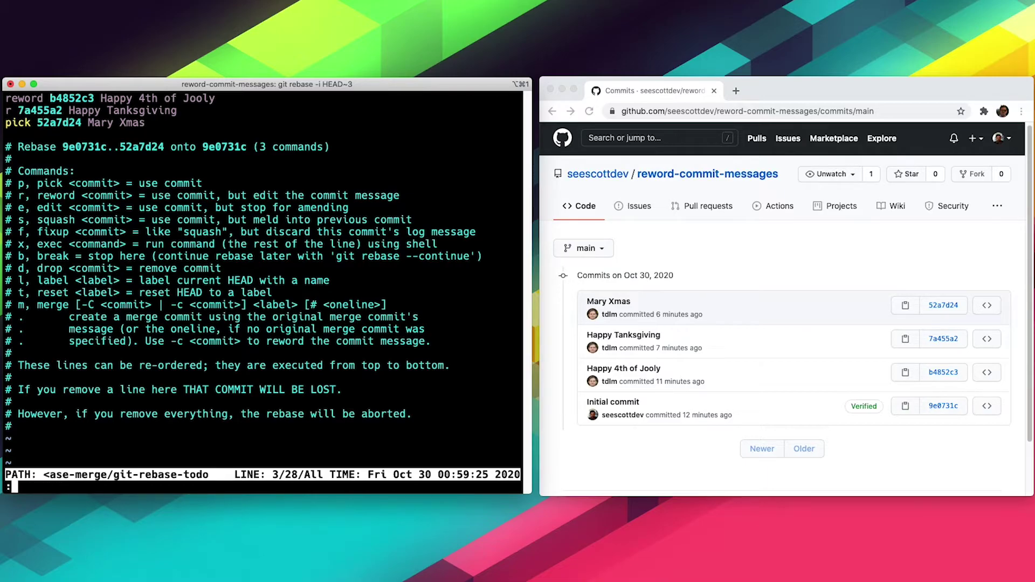
text(x)
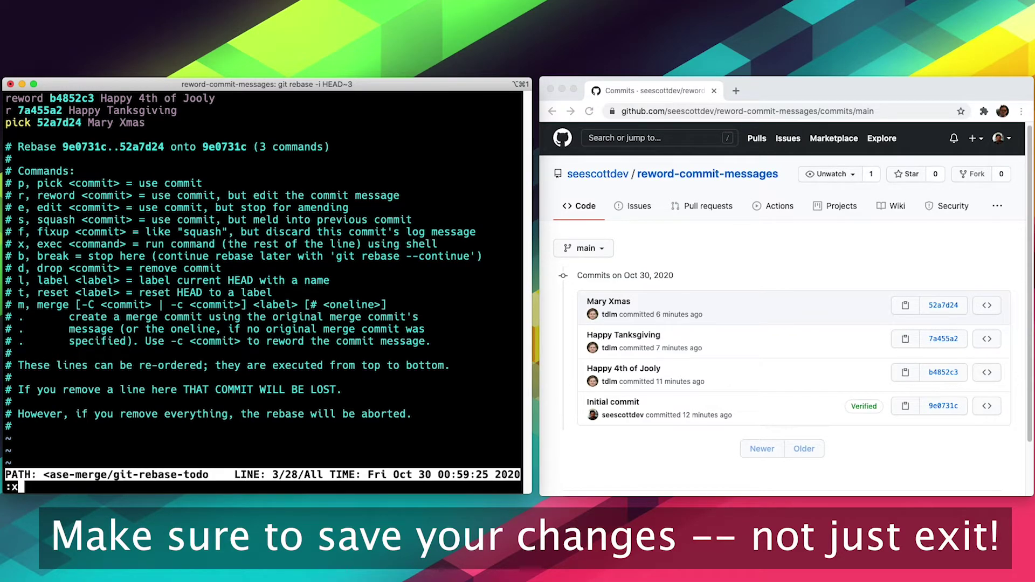
Step: Save the todo list, then correct 'Jooly' to 'Happy 4th of July' and save
key(Return)
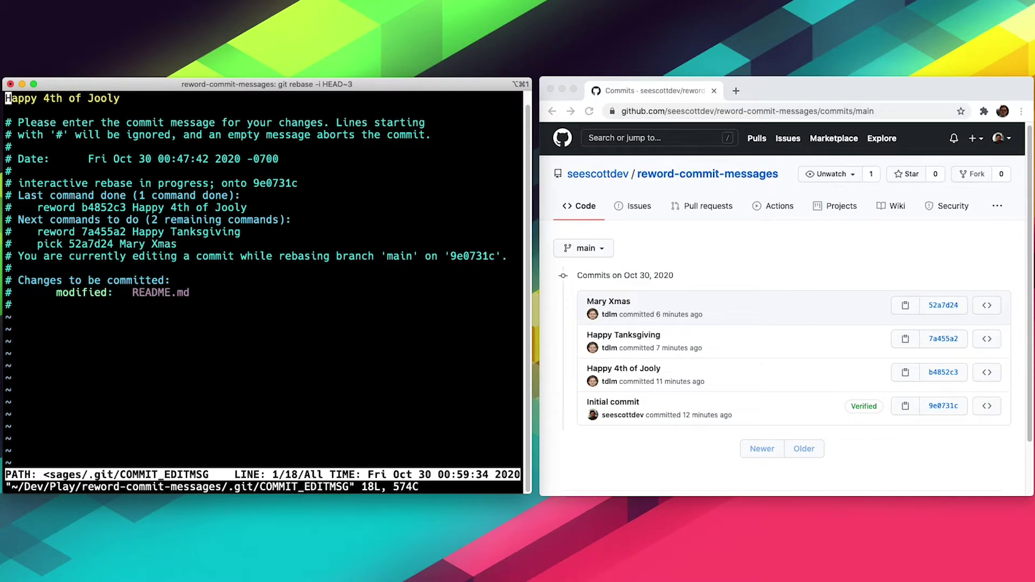
key(l)
key(l)
key(l)
key(l)
key(l)
key(l)
key(l)
key(l)
key(l)
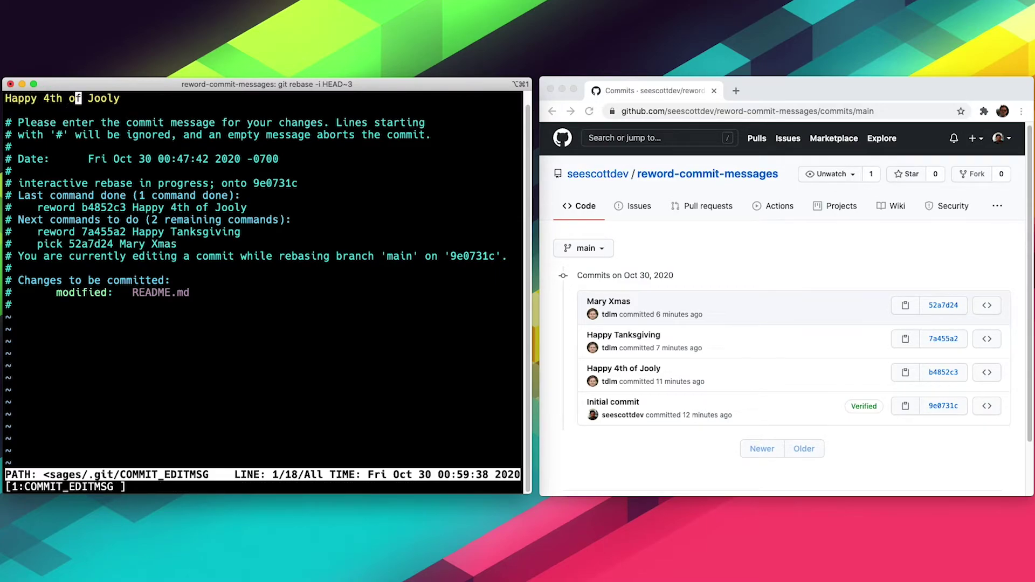
key(l)
key(l)
key(l)
key(x)
text(su)
key(Escape)
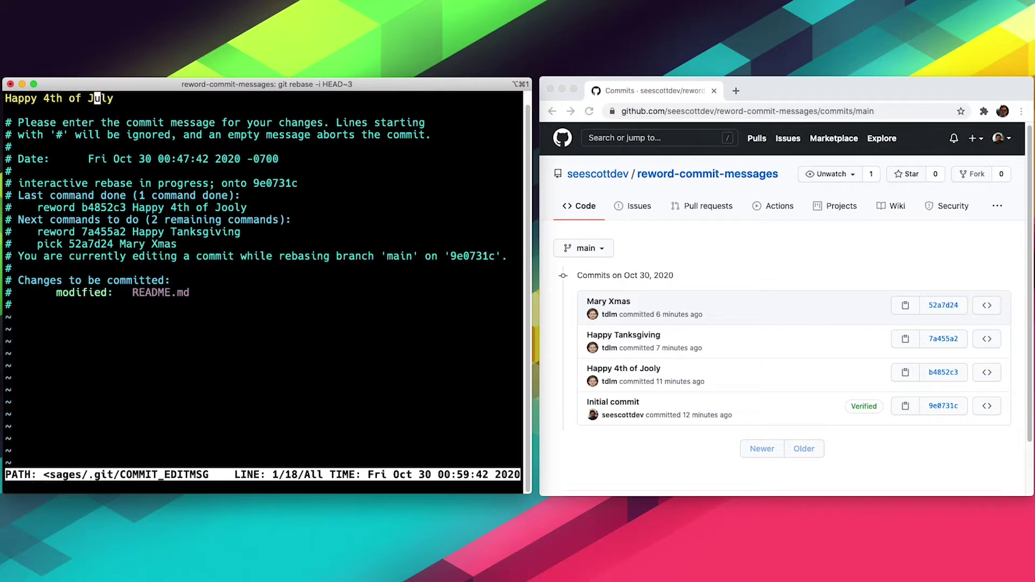
text(:wq)
key(Return)
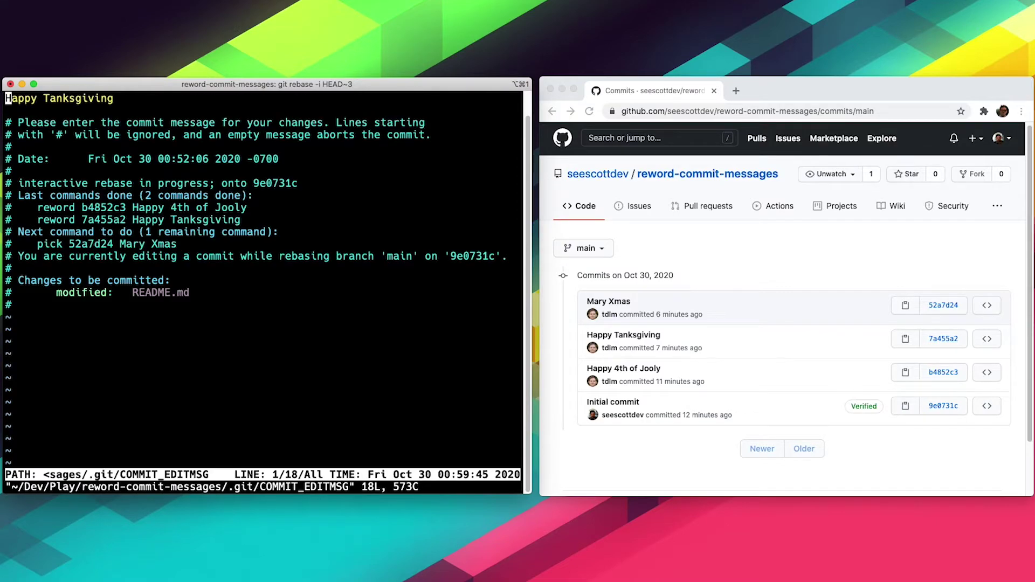
Step: Correct 'Tanksgiving' to 'Happy Thanksgiving' and save to finish the rebase
key(l)
key(l)
key(l)
key(l)
key(l)
key(l)
text(ah)
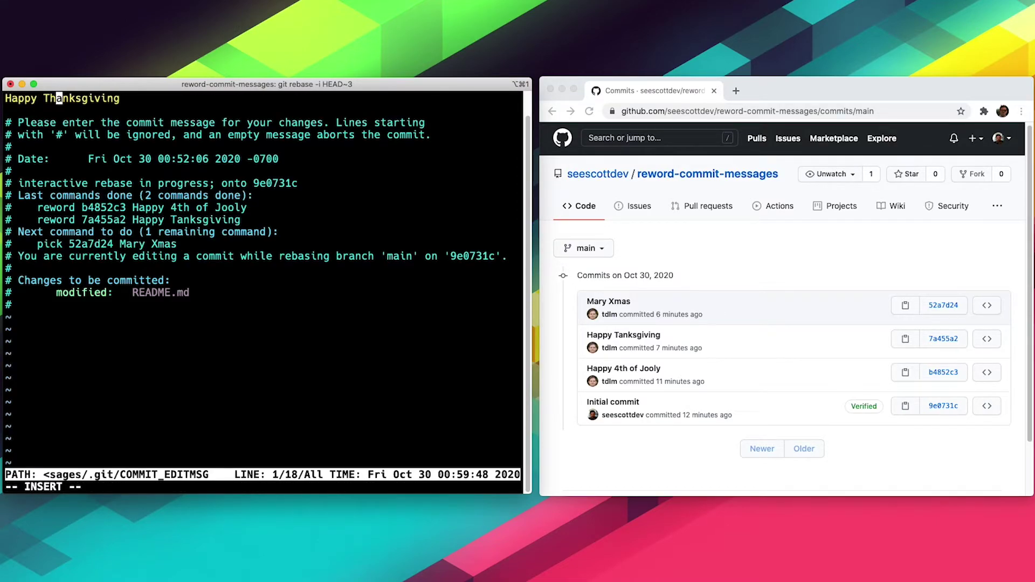
key(Escape)
text(:)
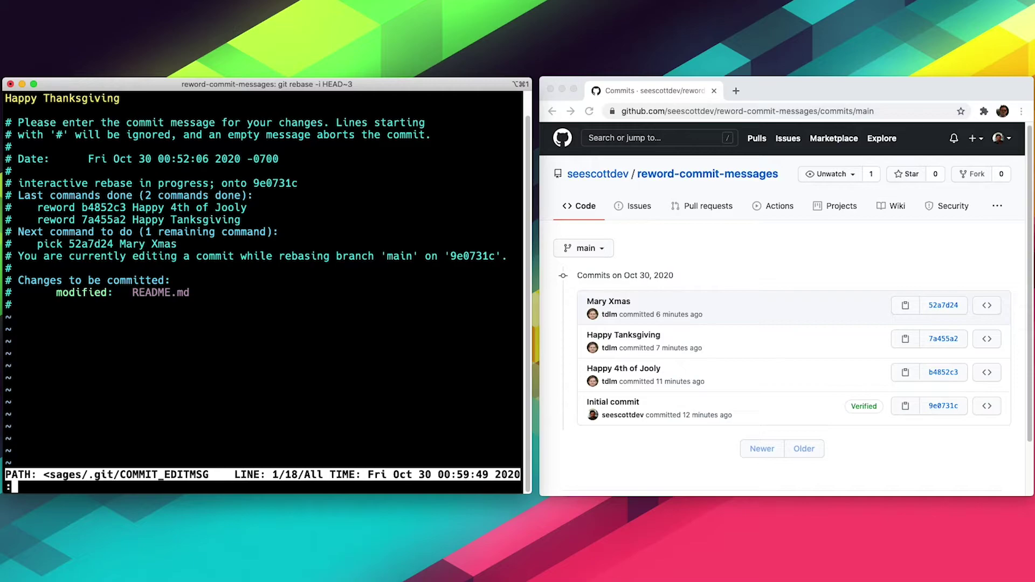
text(wq)
key(Return)
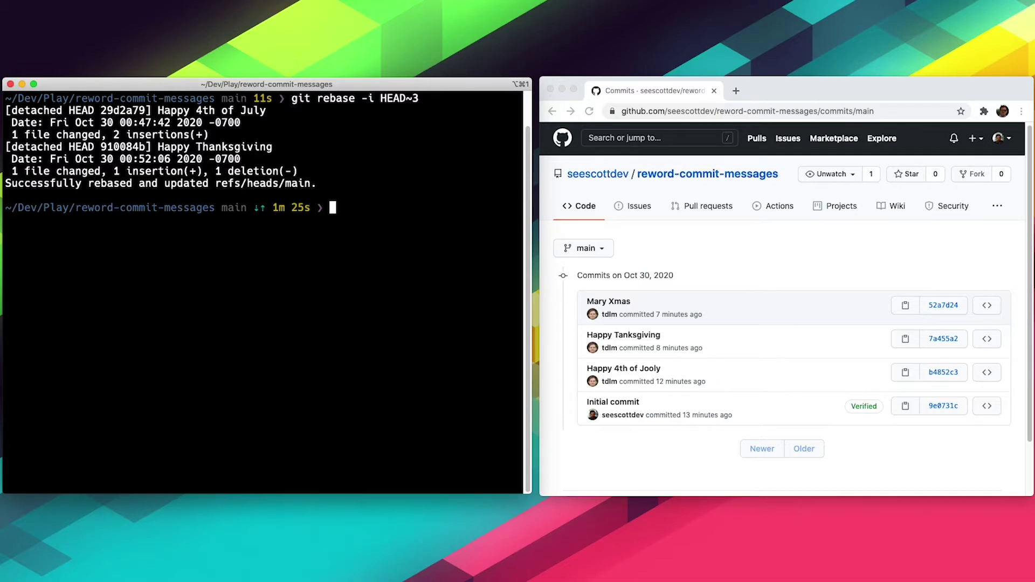
text(git )
text(push -u)
text( origin)
Step: Try git push -u origin, then force-push main with git push -u origin -f
key(Return)
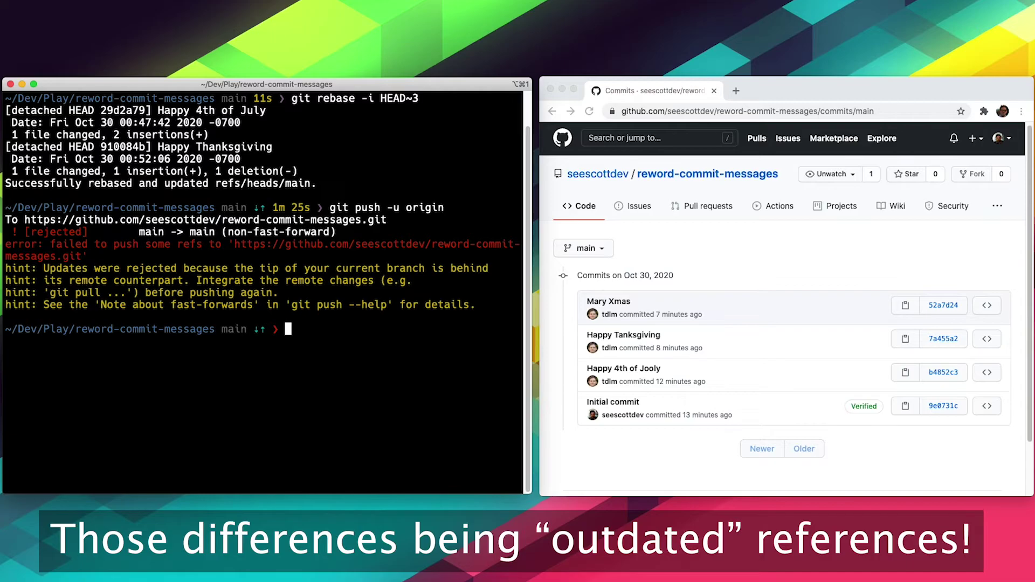
text(gi)
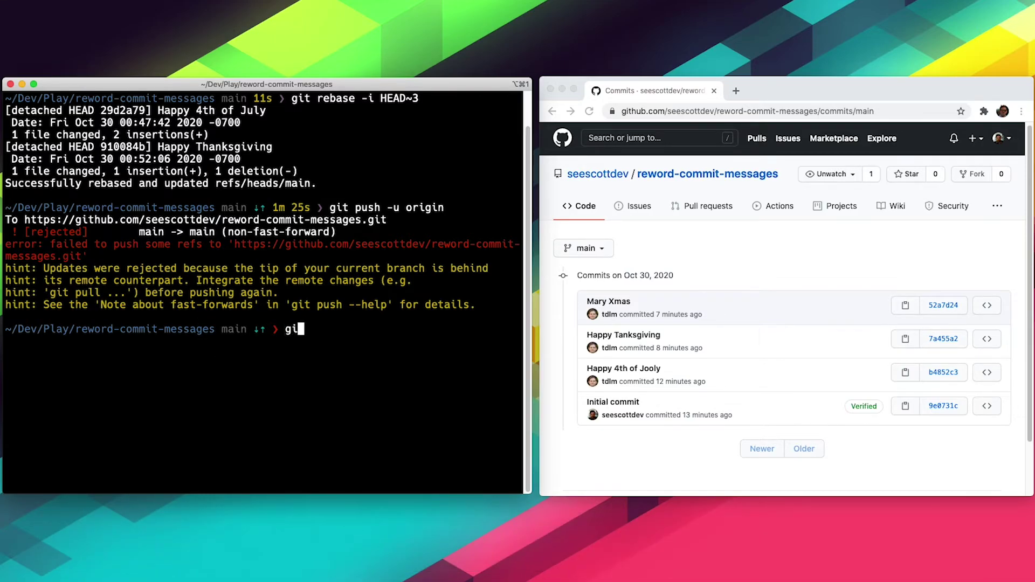
text(t push -)
text(u origin -f)
key(Return)
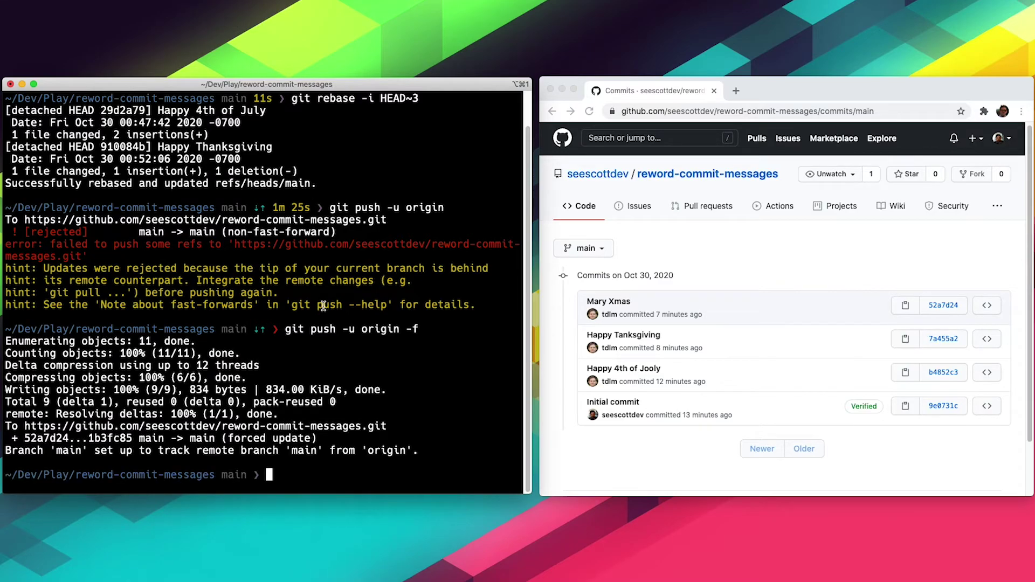
Step: Focus the GitHub commits page in Chrome and reload it to see the rewritten history
click(812, 269)
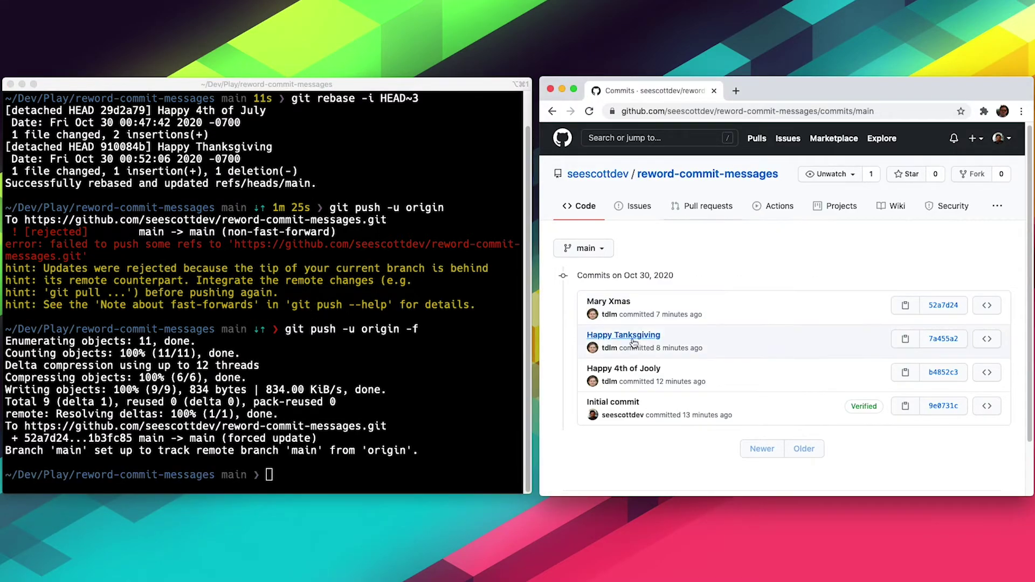
click(589, 111)
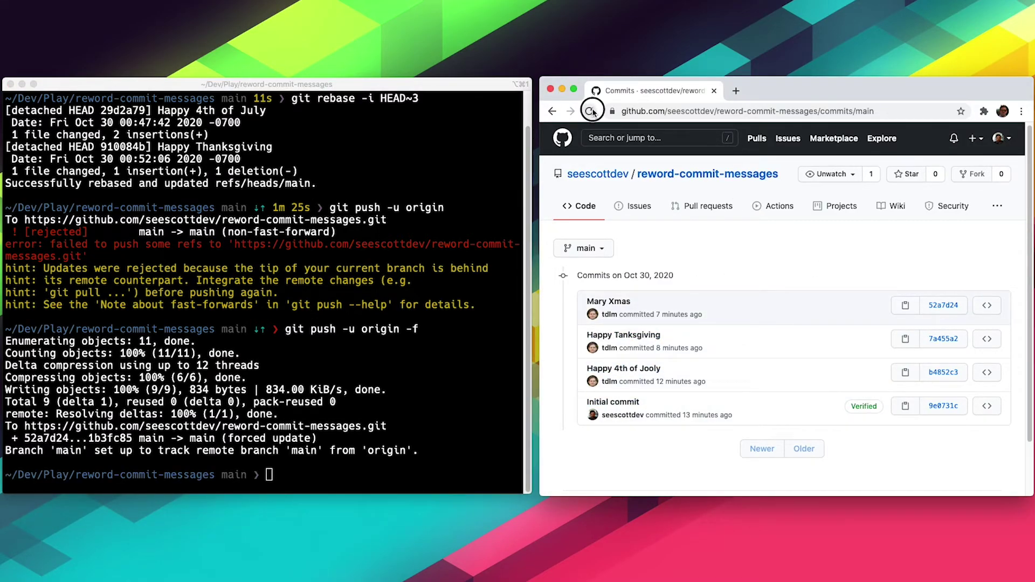